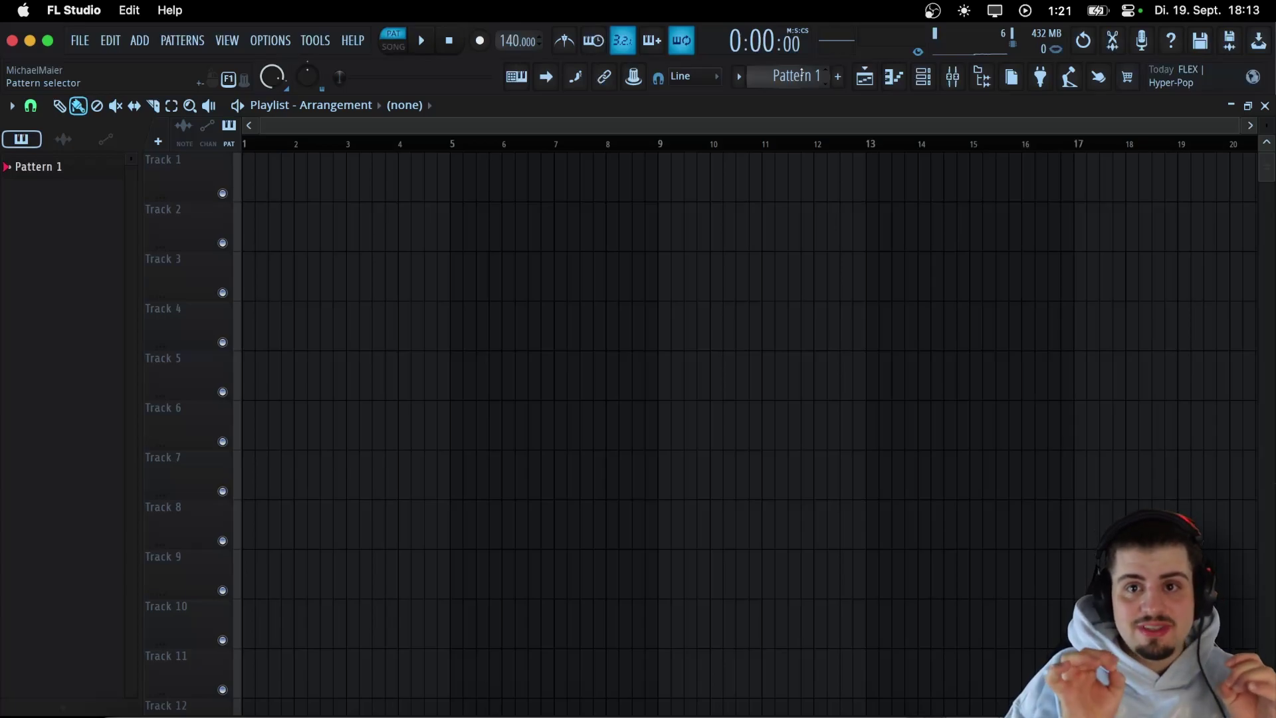
# Find the Text to chord progression script among the browser's online content
pyautogui.click(982, 77)
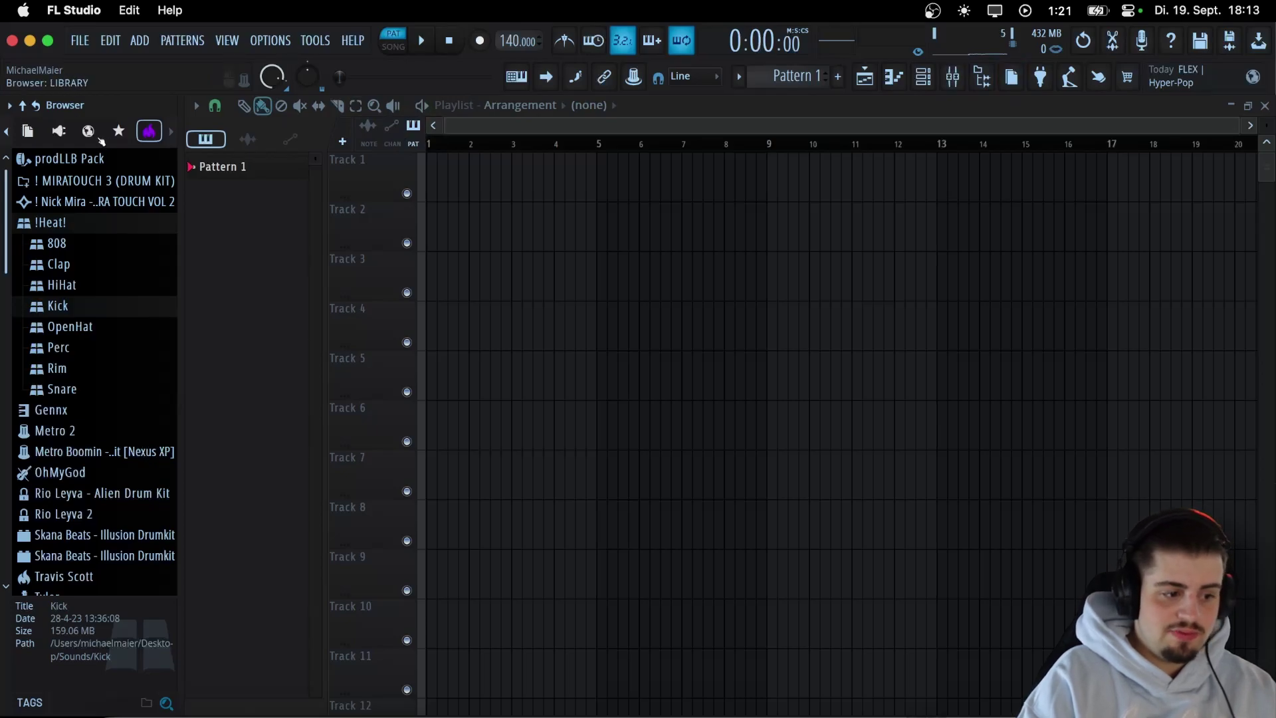
pyautogui.click(99, 137)
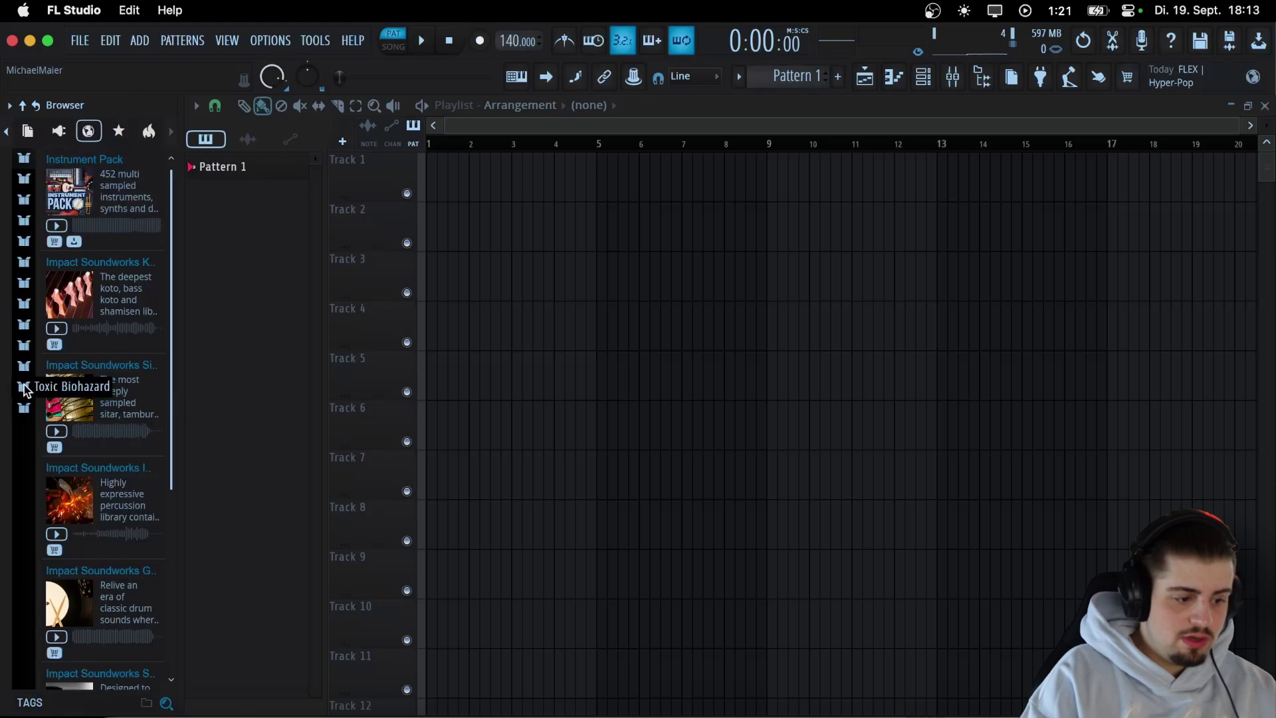
pyautogui.click(23, 282)
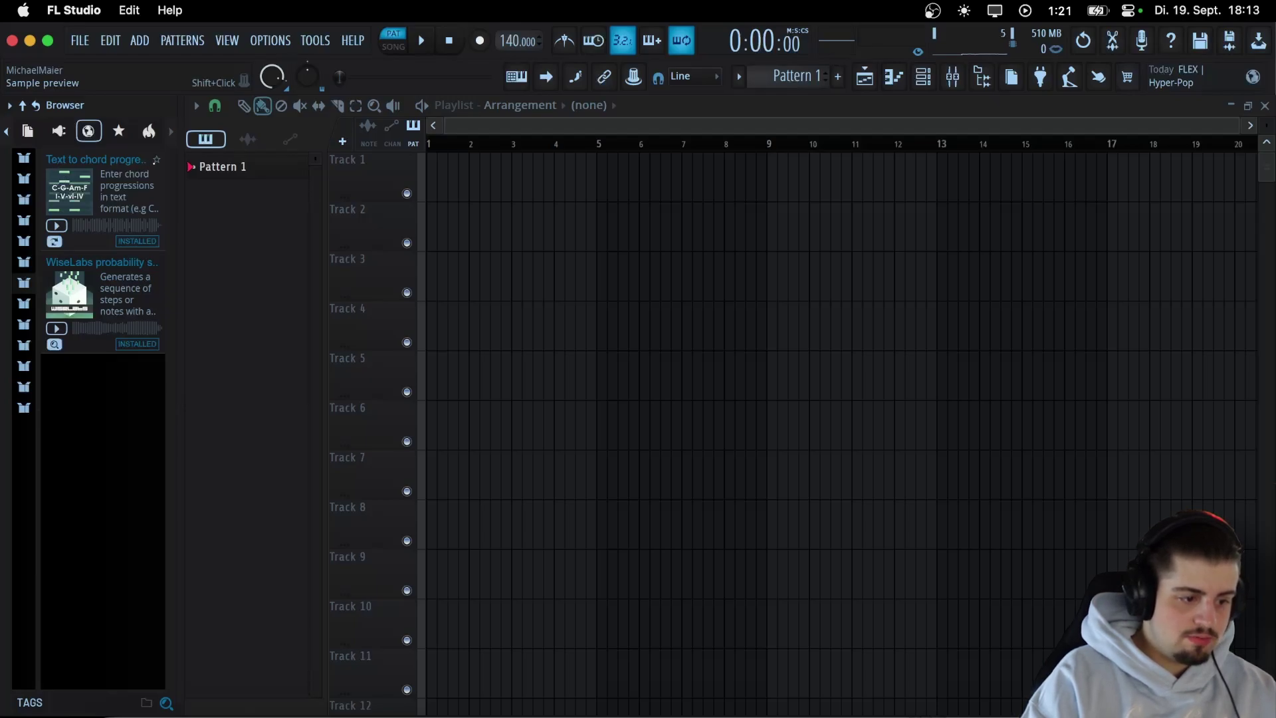
# Run the Text to chord progression script in the Sampler's piano roll, with the browser hidden
pyautogui.click(896, 82)
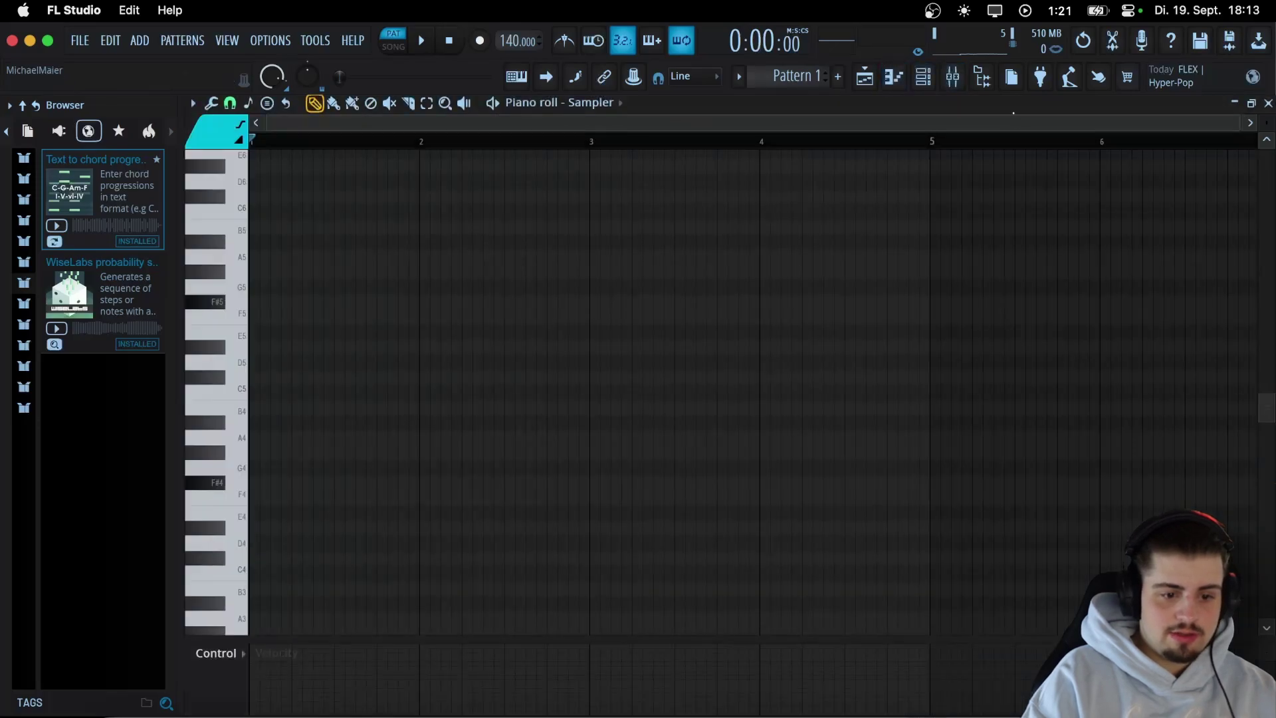
pyautogui.click(985, 78)
pyautogui.click(989, 78)
pyautogui.click(989, 77)
pyautogui.click(28, 104)
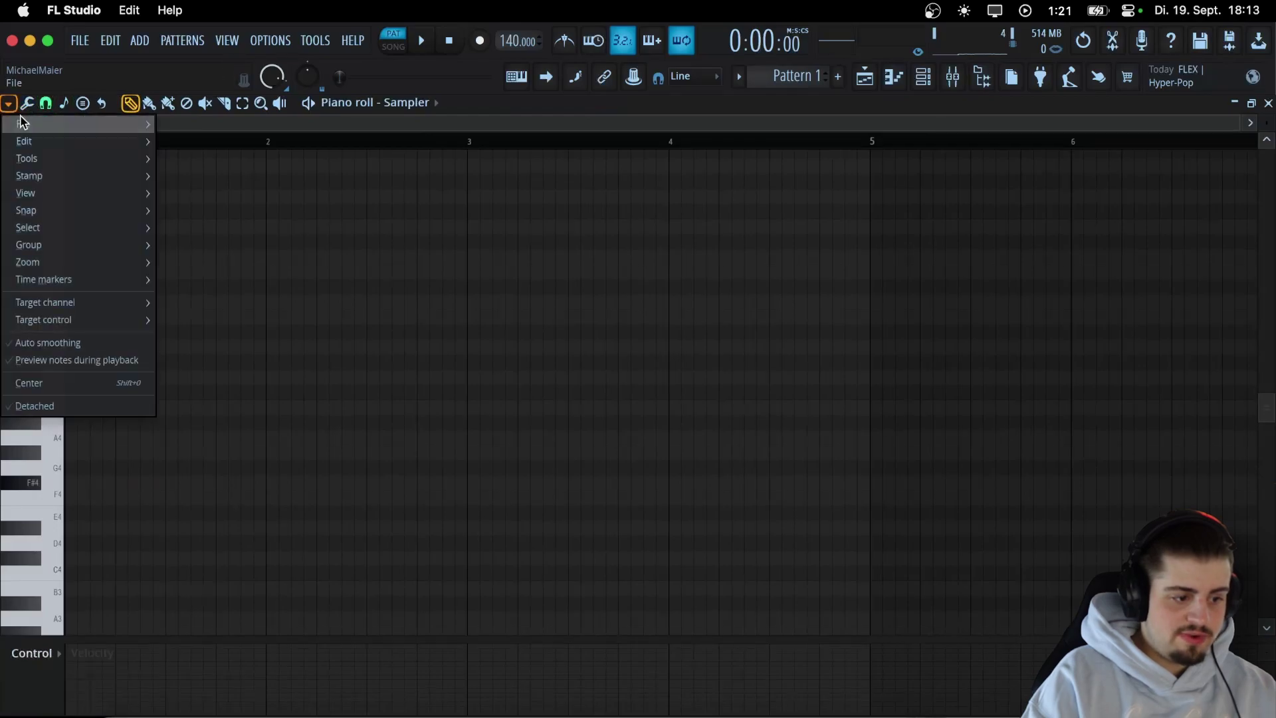
pyautogui.moveTo(49, 159)
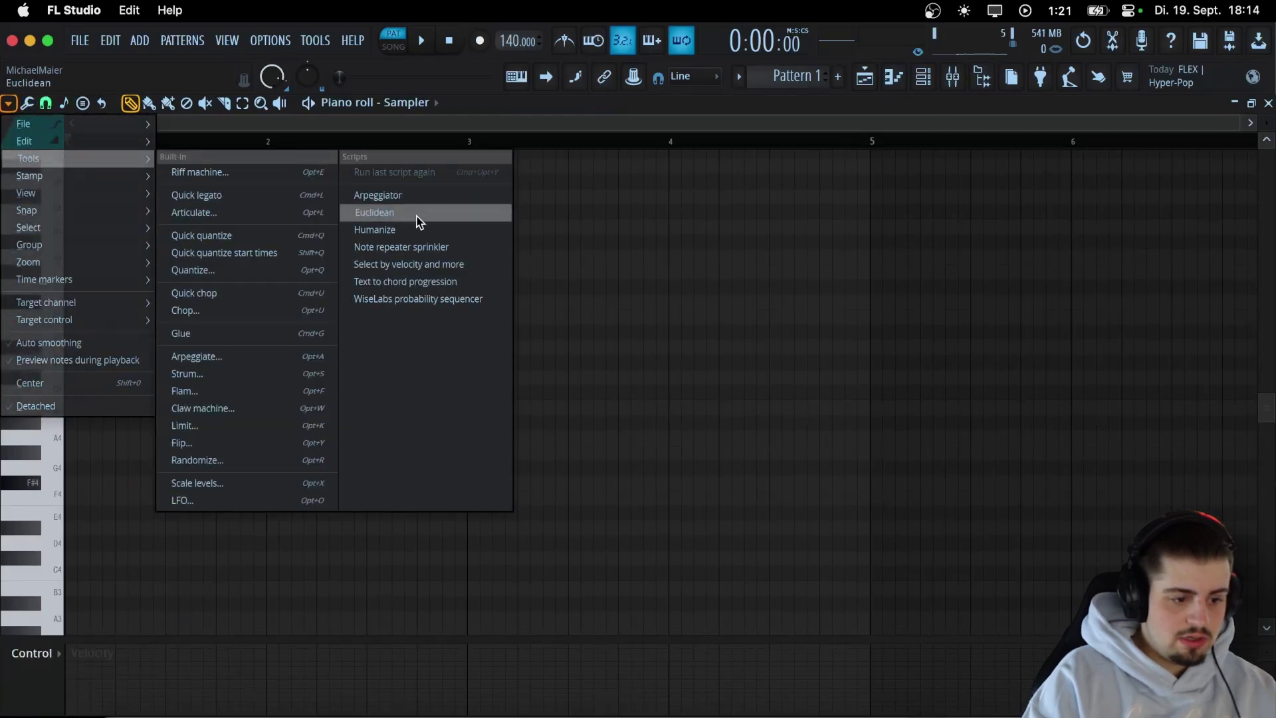
pyautogui.click(414, 285)
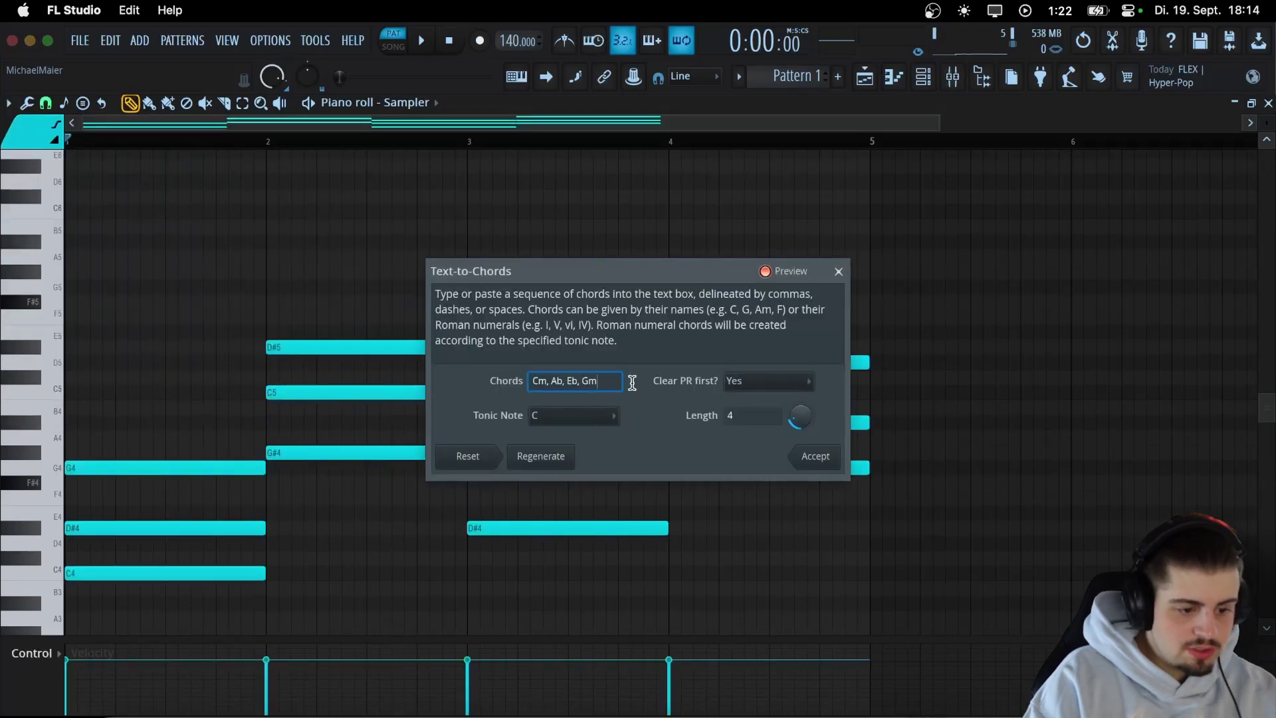
pyautogui.moveTo(597, 374); pyautogui.dragTo(501, 365)
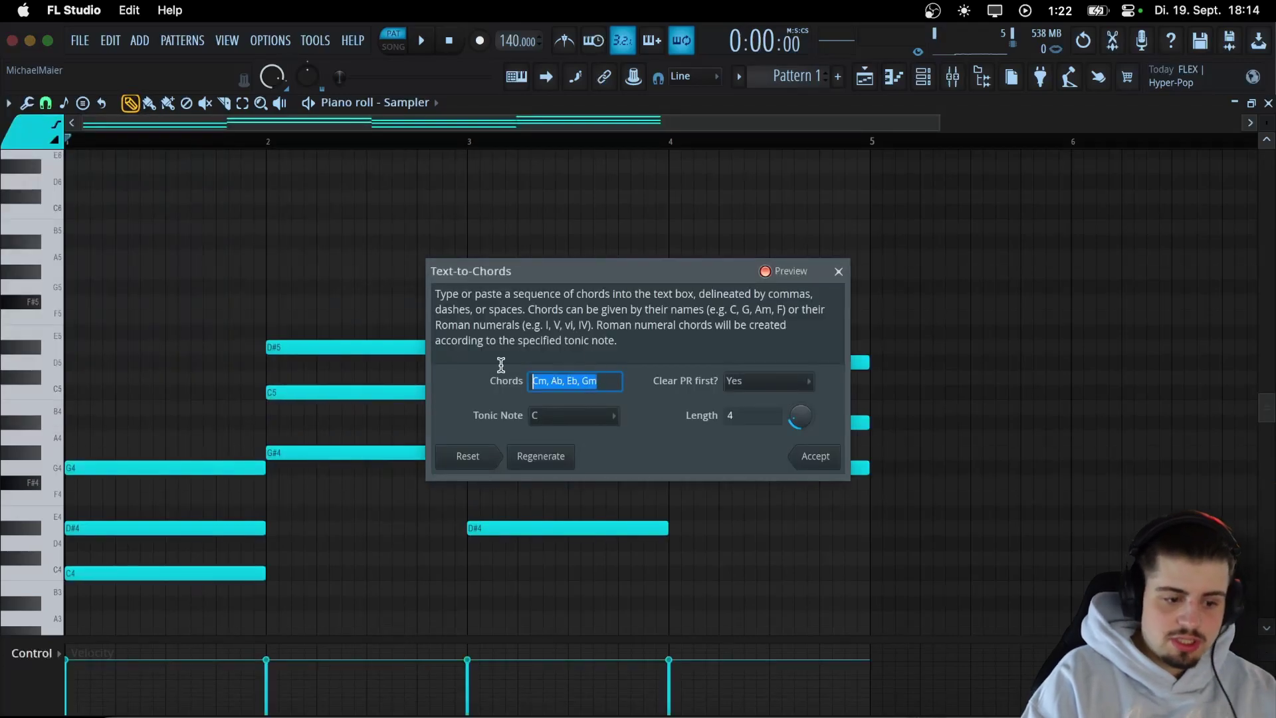
pyautogui.click(609, 387)
pyautogui.press('ctrl+super+space')
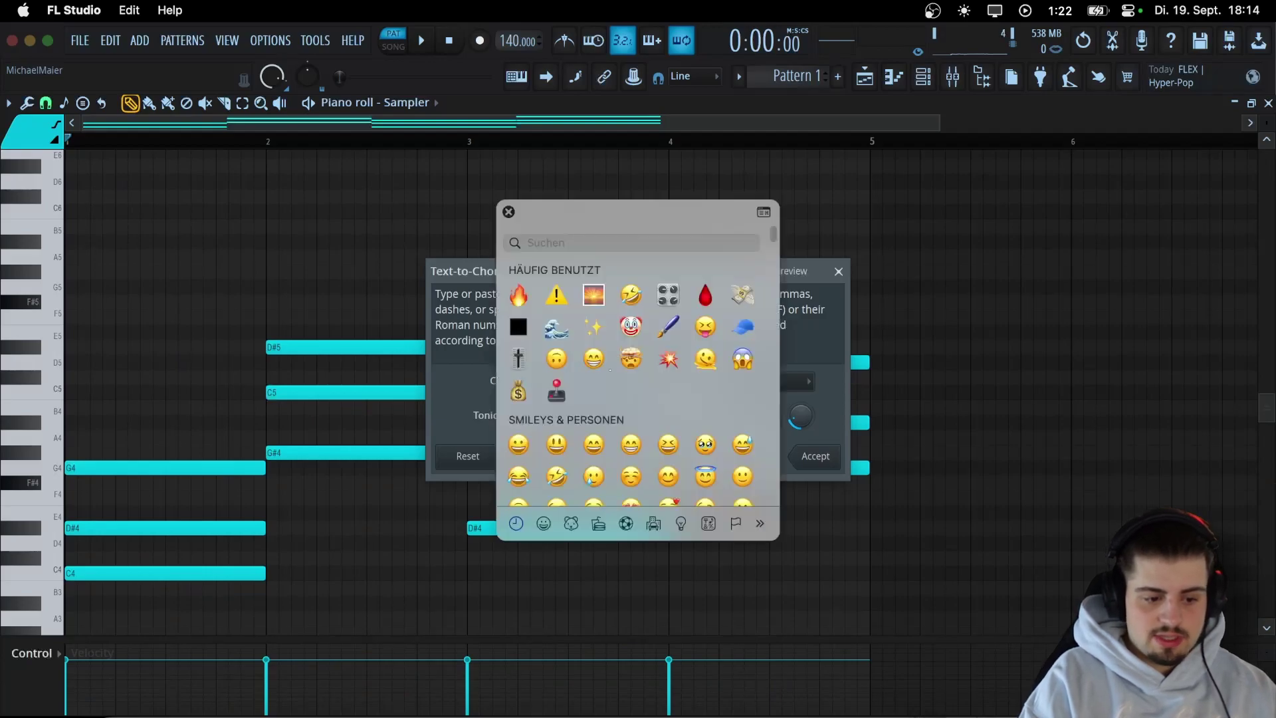
pyautogui.press('Escape')
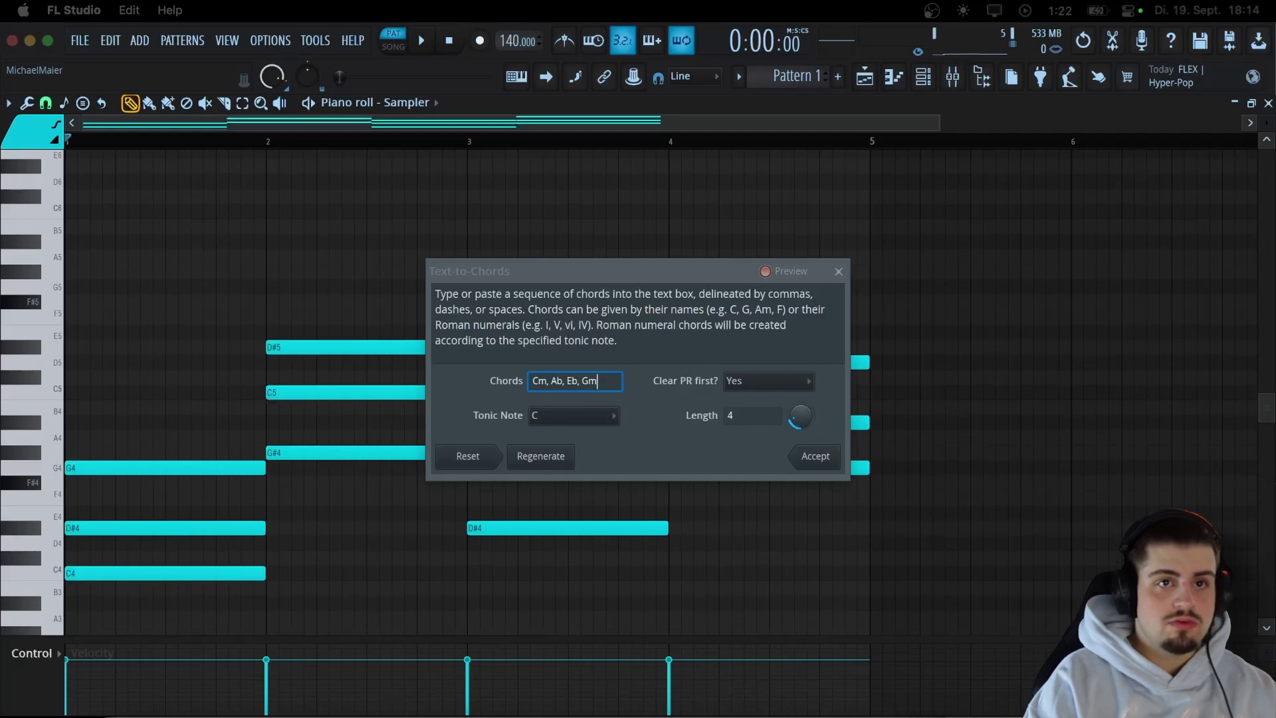
# Switch to the ChatGPT page in Safari and shrink its window to sit over the piano roll
pyautogui.moveTo(747, 246); pyautogui.dragTo(716, 273)
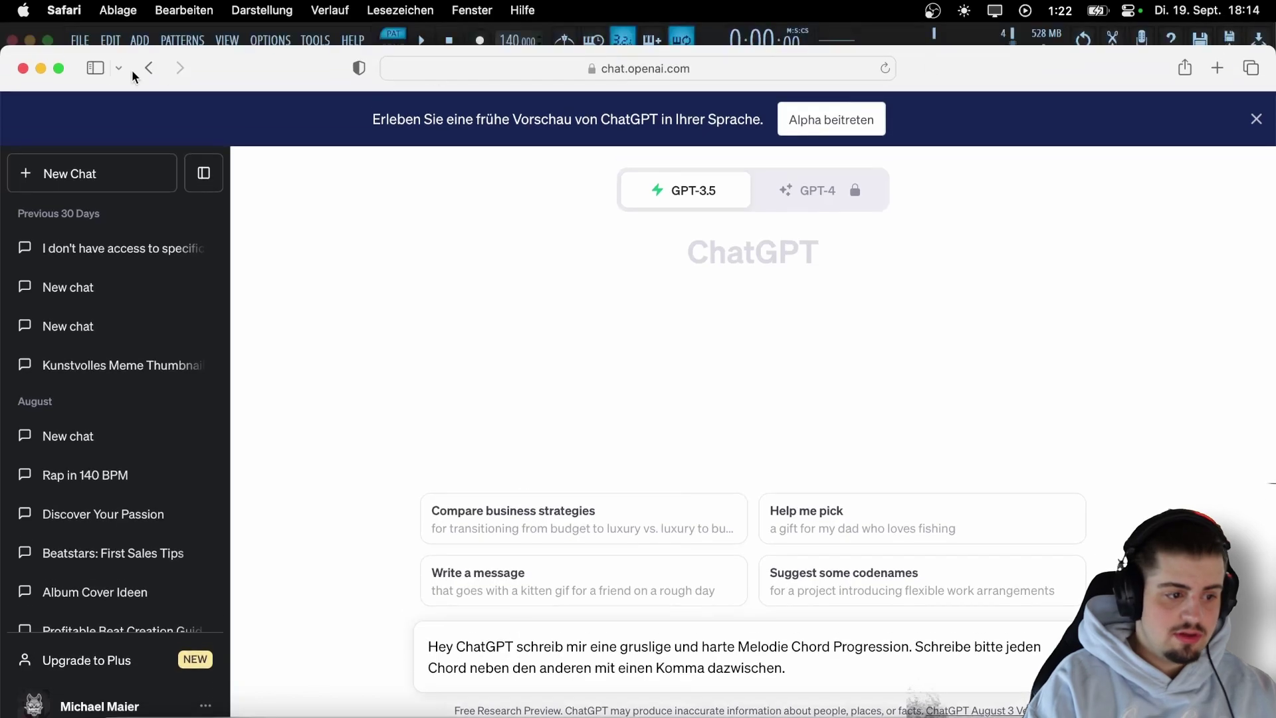
pyautogui.moveTo(6, 52); pyautogui.dragTo(359, 208)
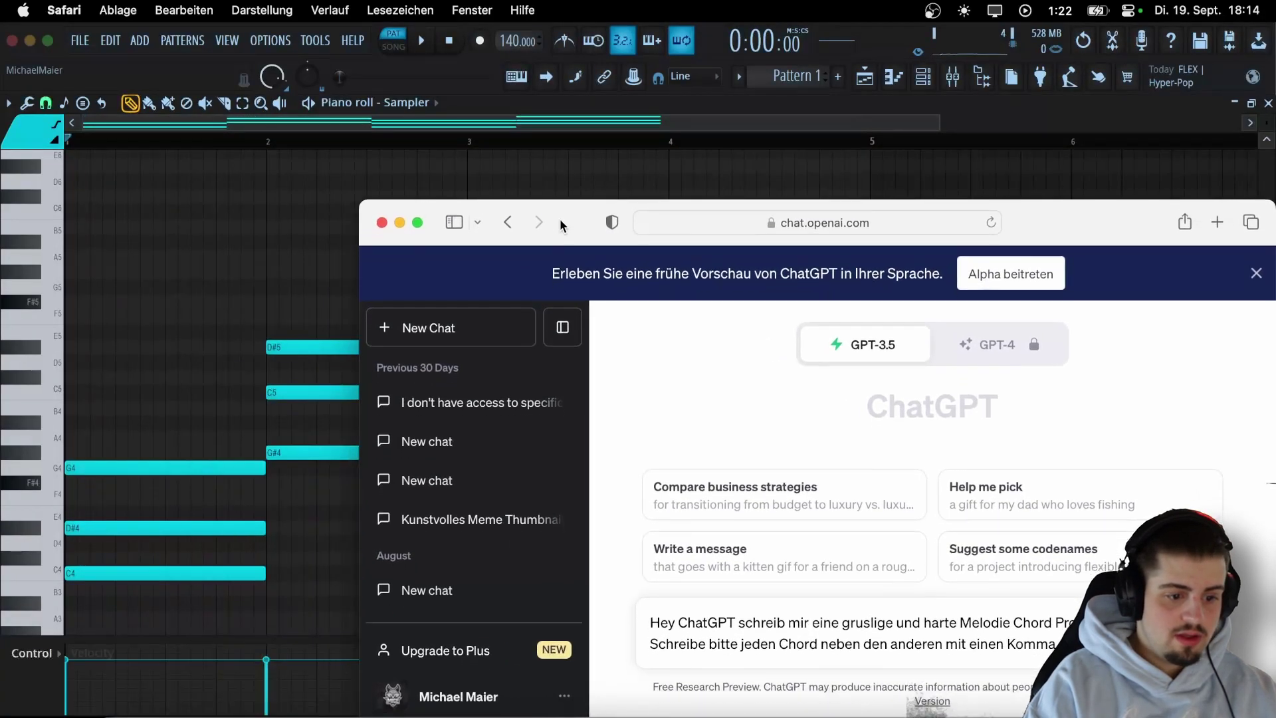
pyautogui.moveTo(561, 225); pyautogui.dragTo(353, 124)
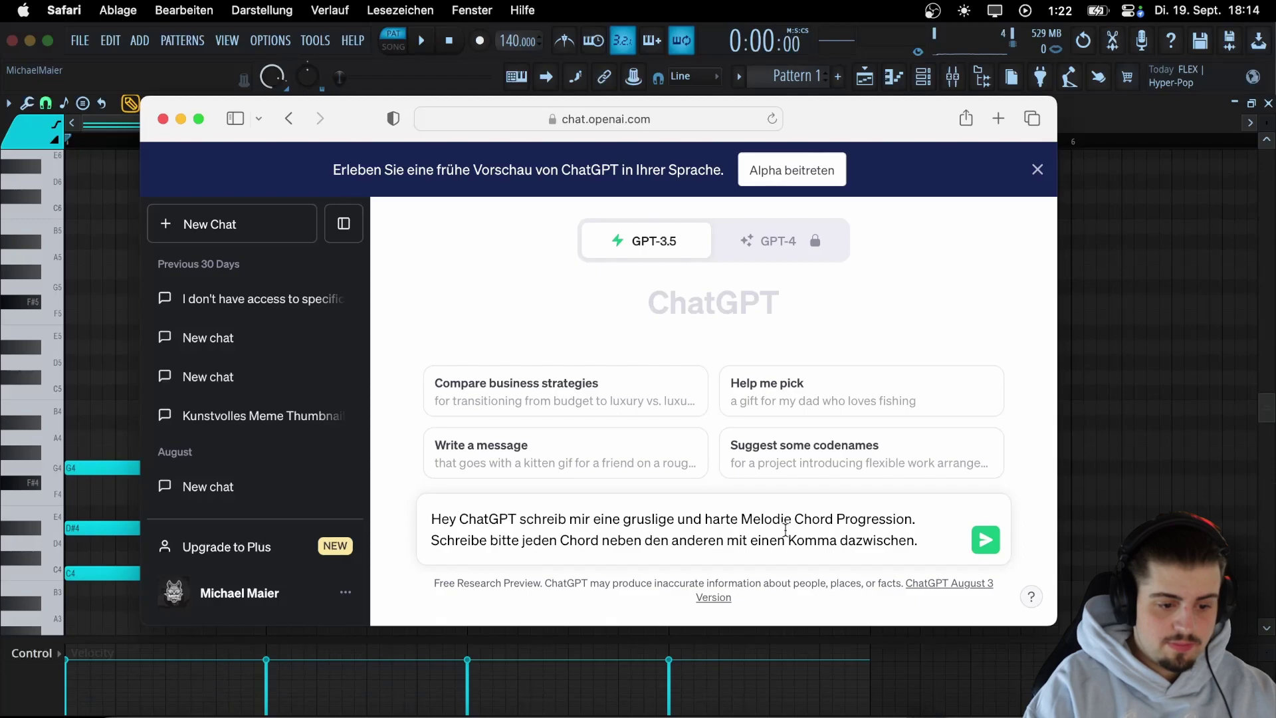
# Replace "gruslige und harte Melodie" in the prepared ChatGPT prompt with "dark"
pyautogui.moveTo(625, 518); pyautogui.dragTo(789, 523)
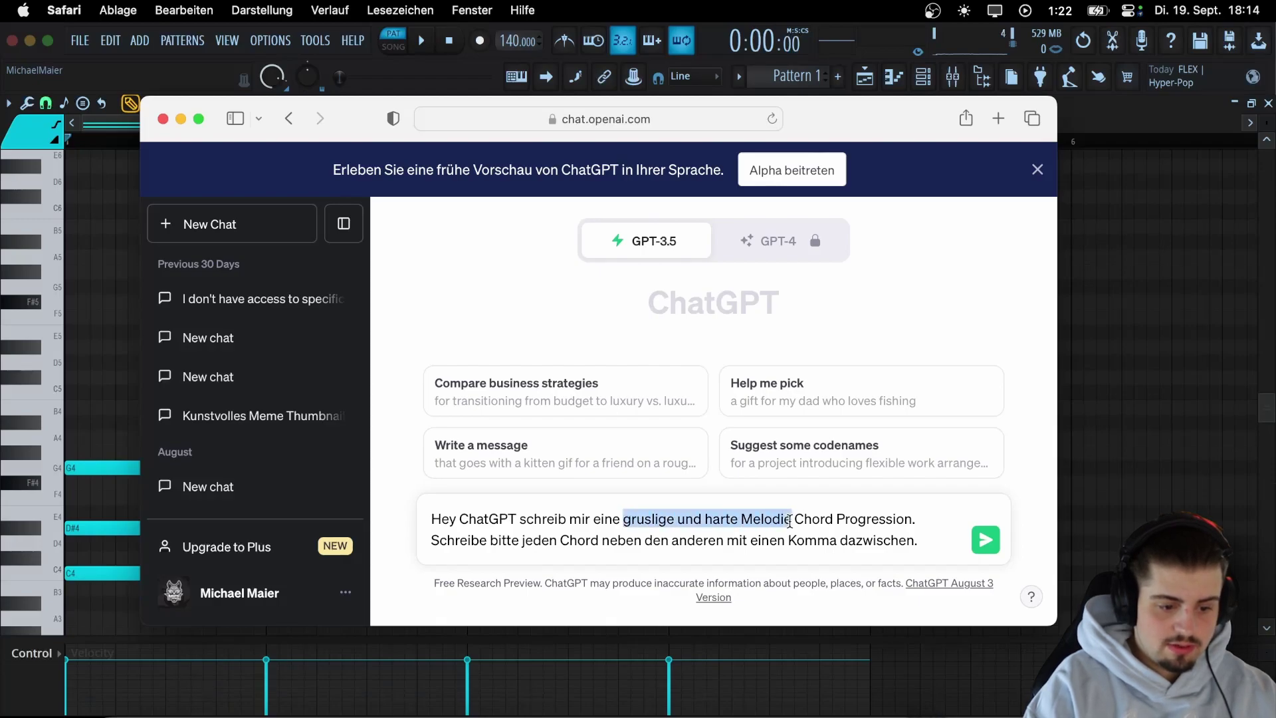
pyautogui.write('()')
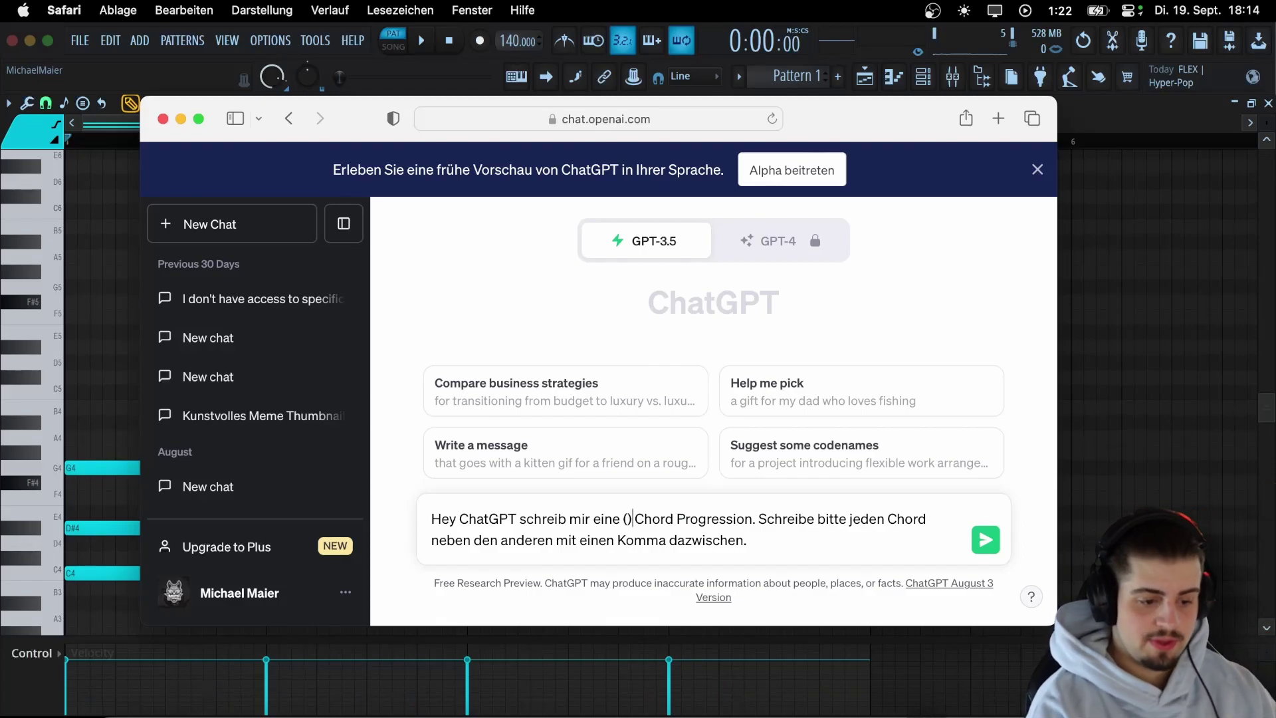
pyautogui.press('BackSpace')
pyautogui.press('BackSpace')
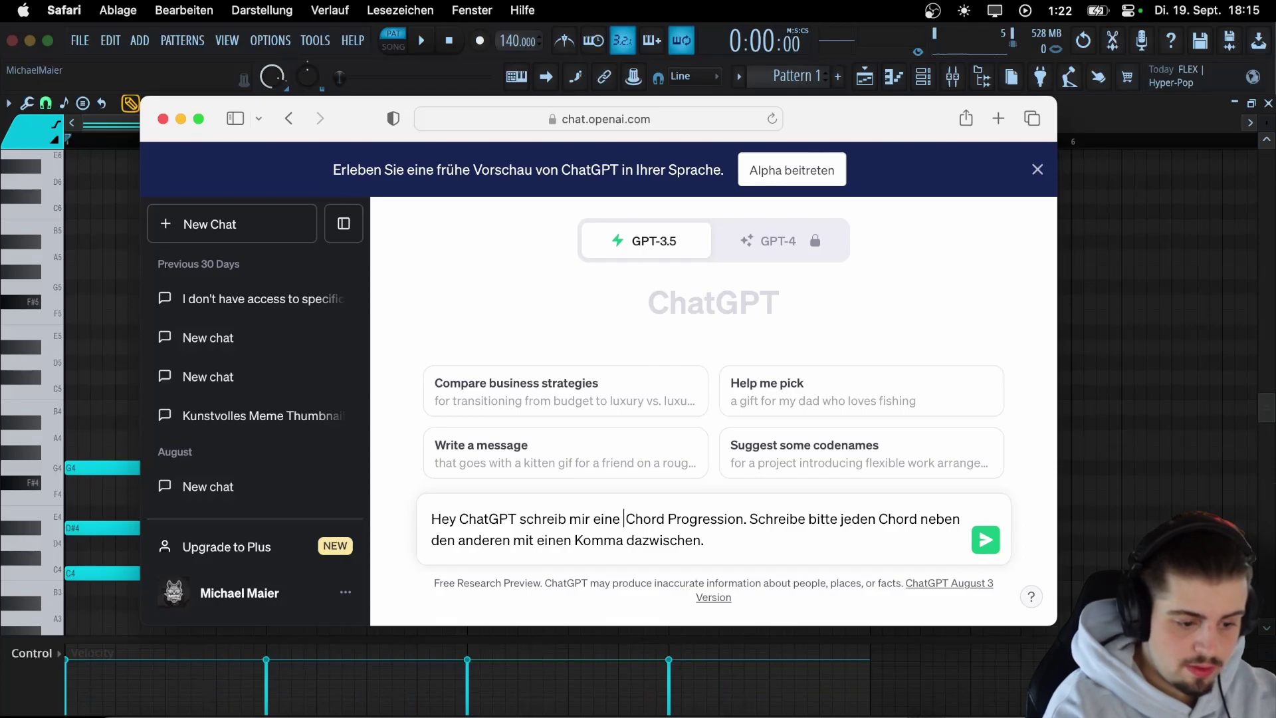
pyautogui.write('d')
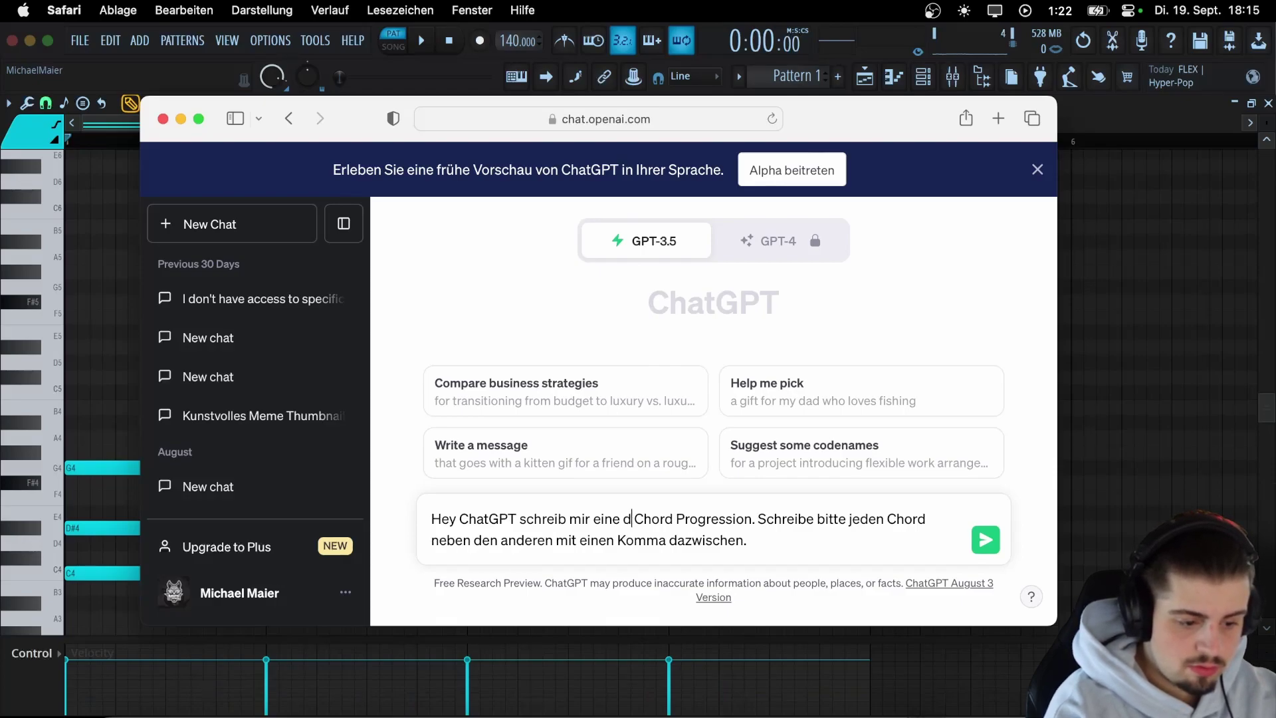
pyautogui.write('ark  ')
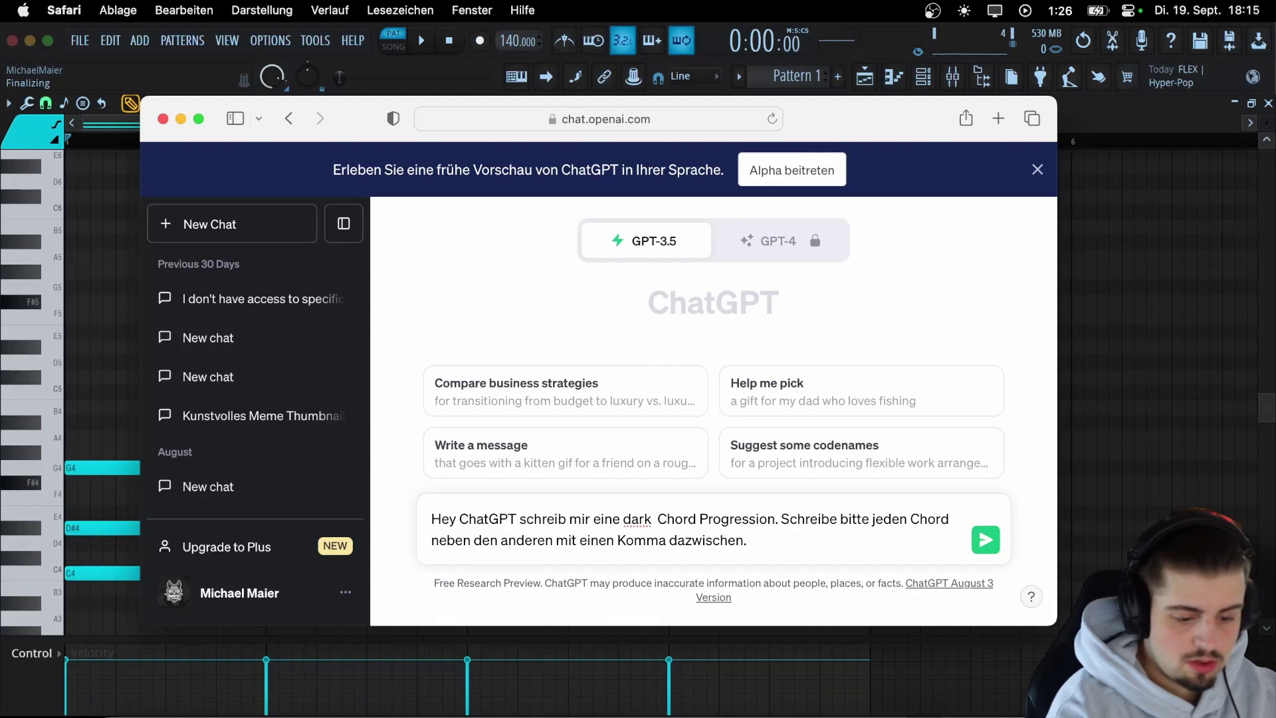
# Add "Gitarren" before "Chord Progression" in the prompt and send it to ChatGPT
pyautogui.write('P')
pyautogui.press('BackSpace')
pyautogui.write('Gu')
pyautogui.press('BackSpace')
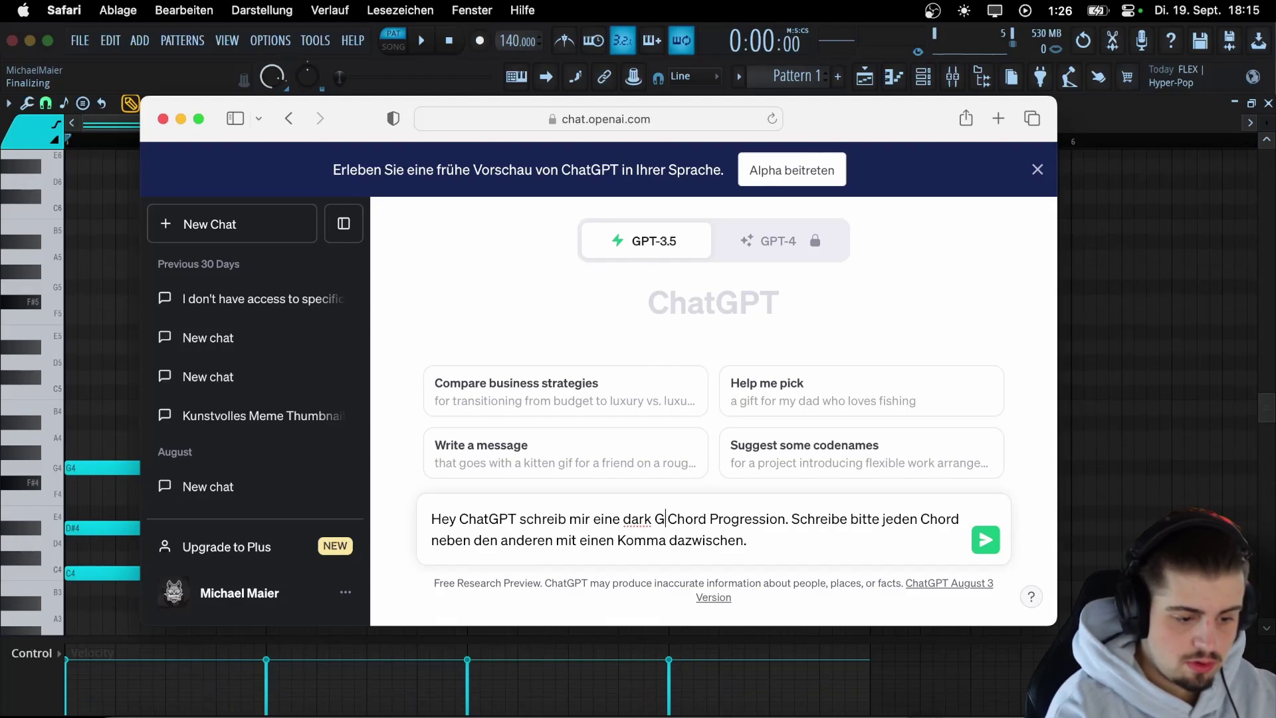
pyautogui.write('itarren')
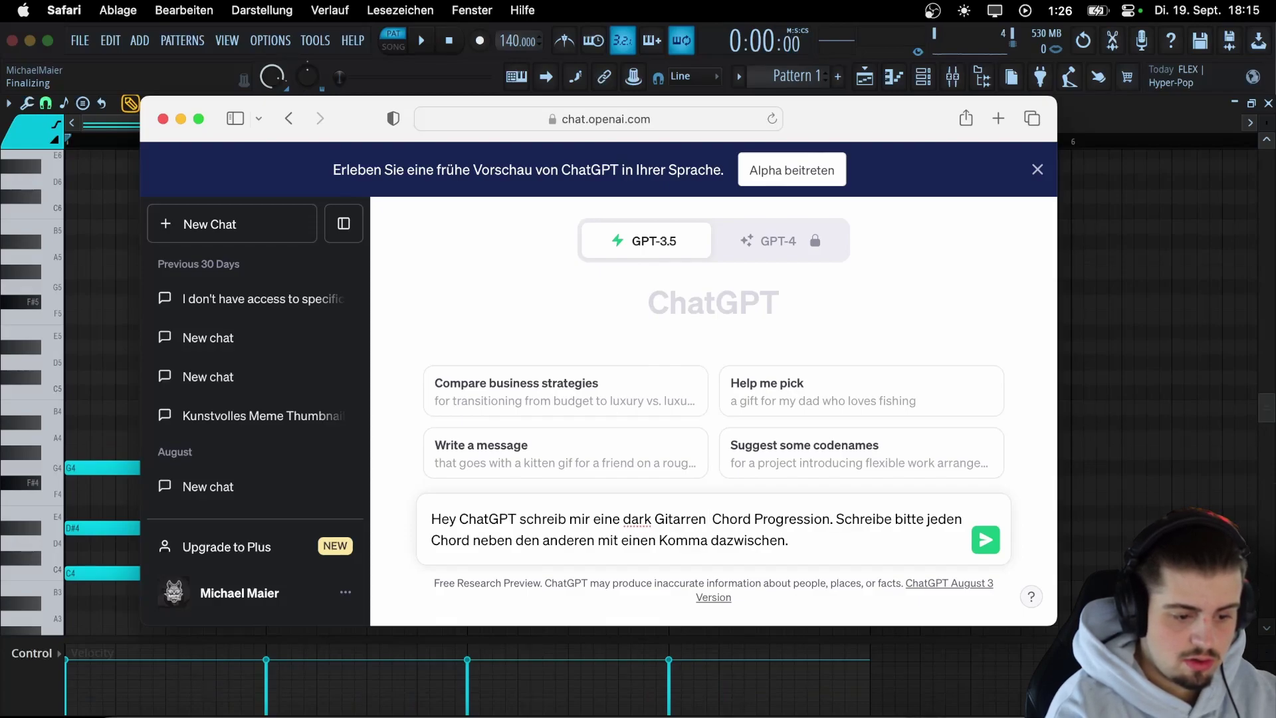
pyautogui.press('BackSpace')
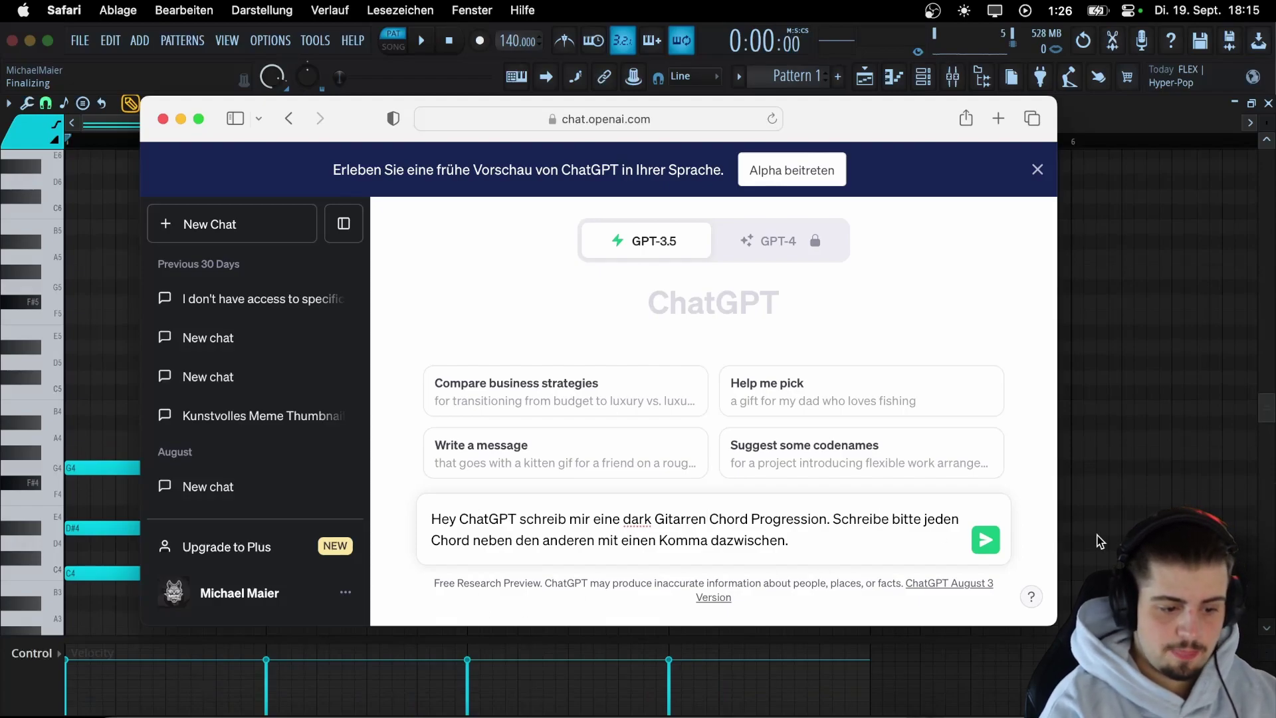
pyautogui.click(995, 544)
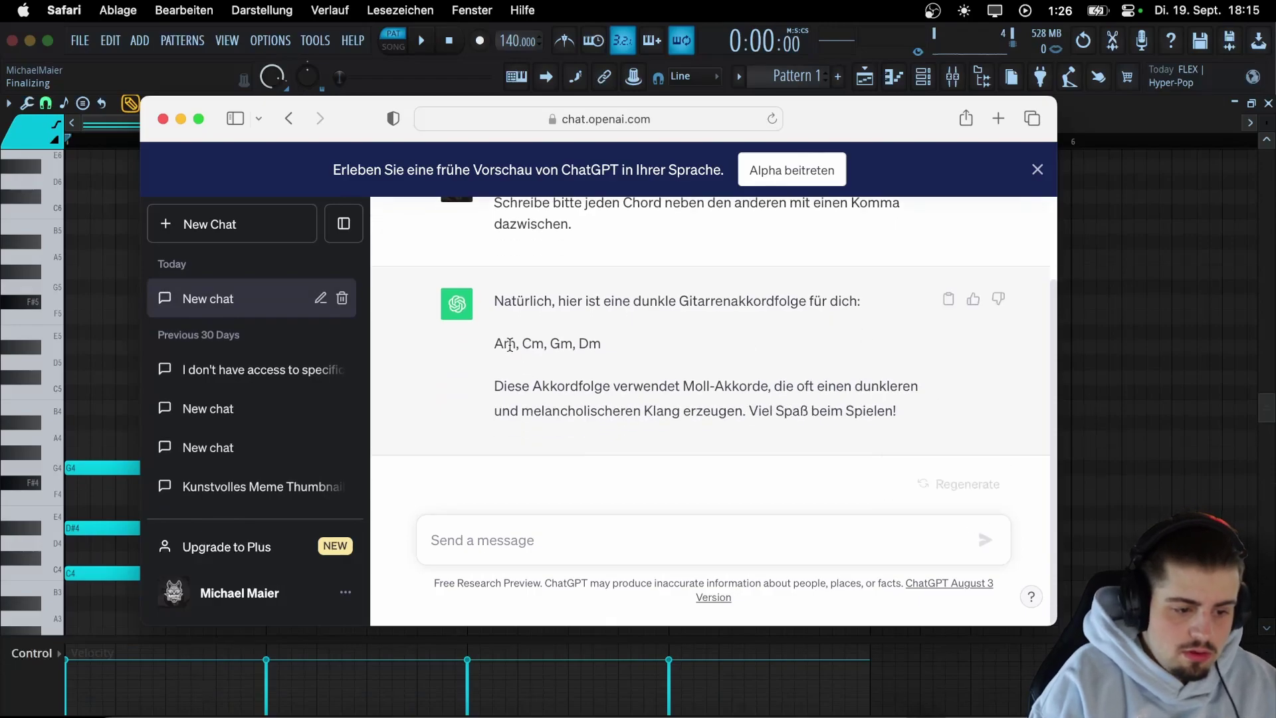
# Copy the chord sequence "Am, Cm, Gm, Dm" from ChatGPT's reply
pyautogui.moveTo(499, 341); pyautogui.dragTo(632, 339)
pyautogui.click(515, 345)
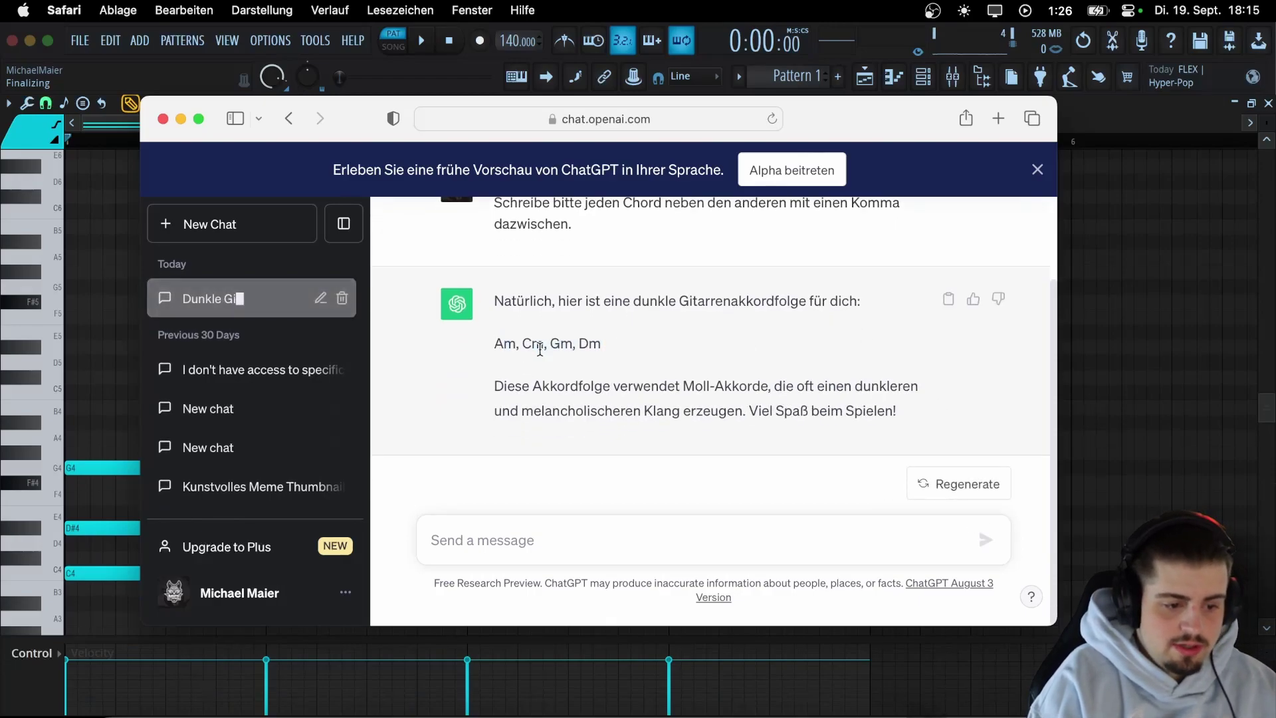
pyautogui.moveTo(493, 343); pyautogui.dragTo(606, 357)
pyautogui.press('super+c')
# Switch to FL Studio, generate the chords Am, Cm, Gm, Dm with Text-to-Chords, and minimise the Safari window
pyautogui.press('super+Tab')
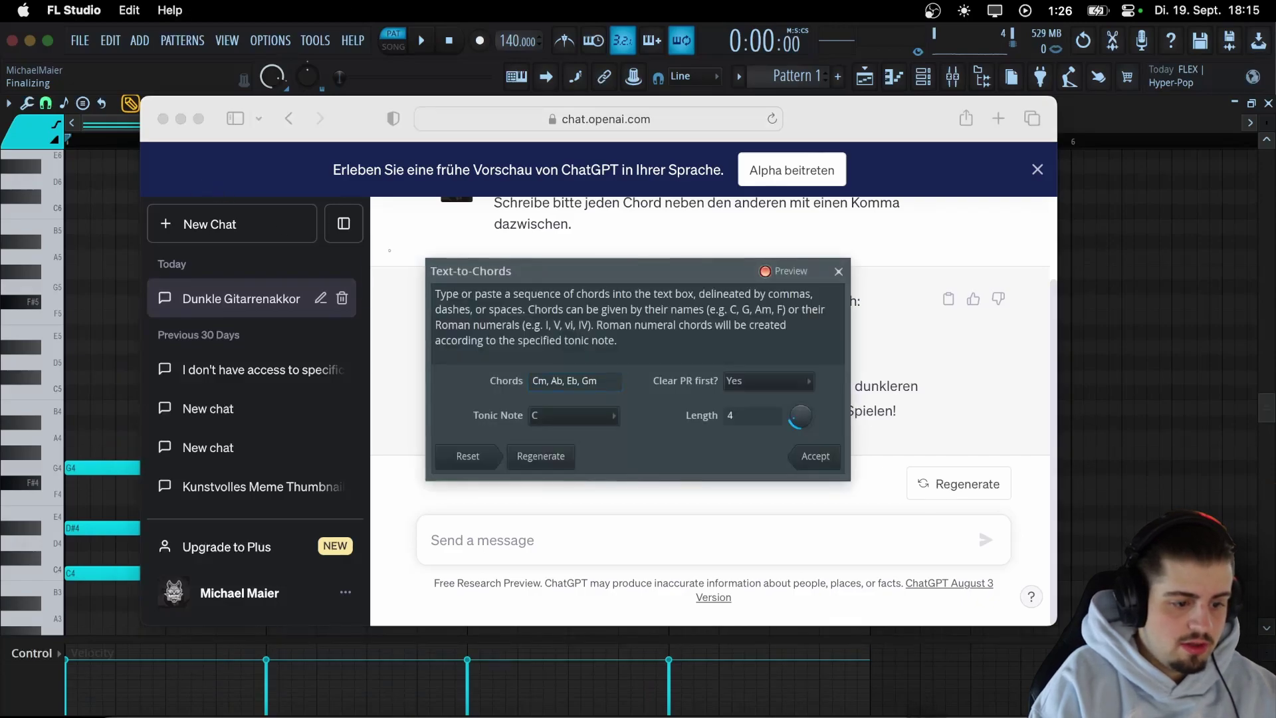
pyautogui.click(585, 380)
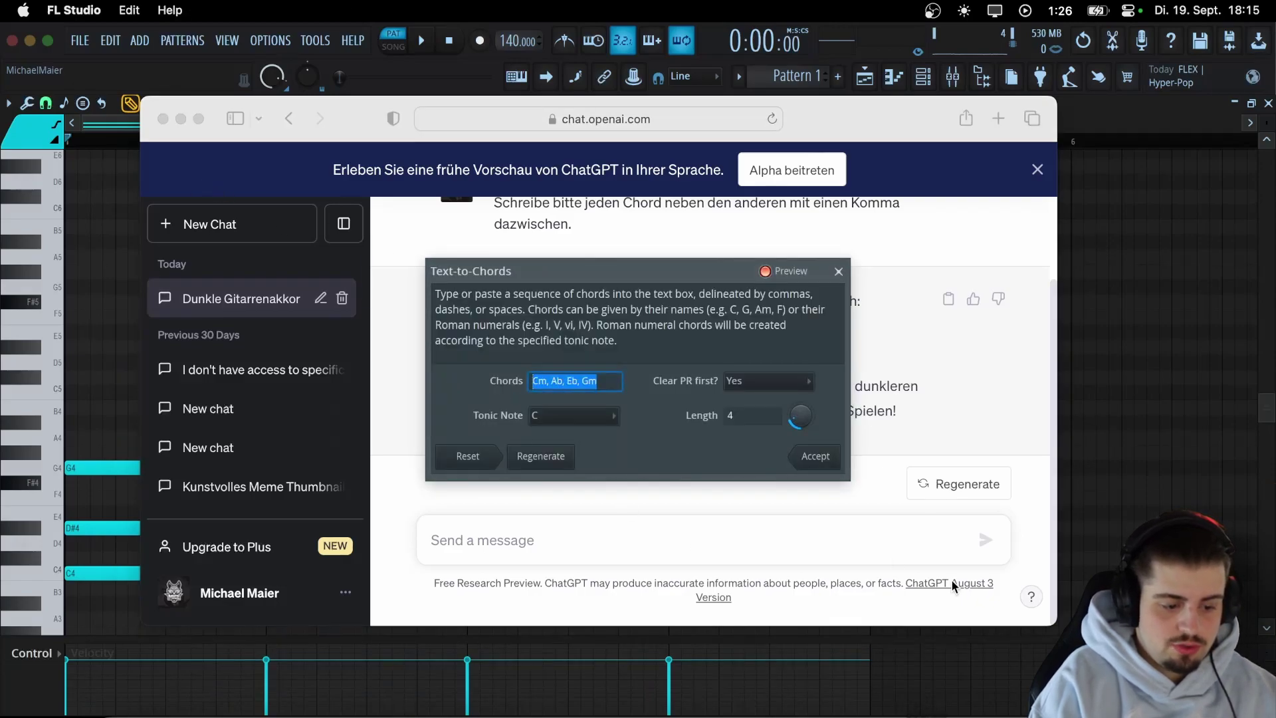
pyautogui.press('super+v')
pyautogui.click(816, 456)
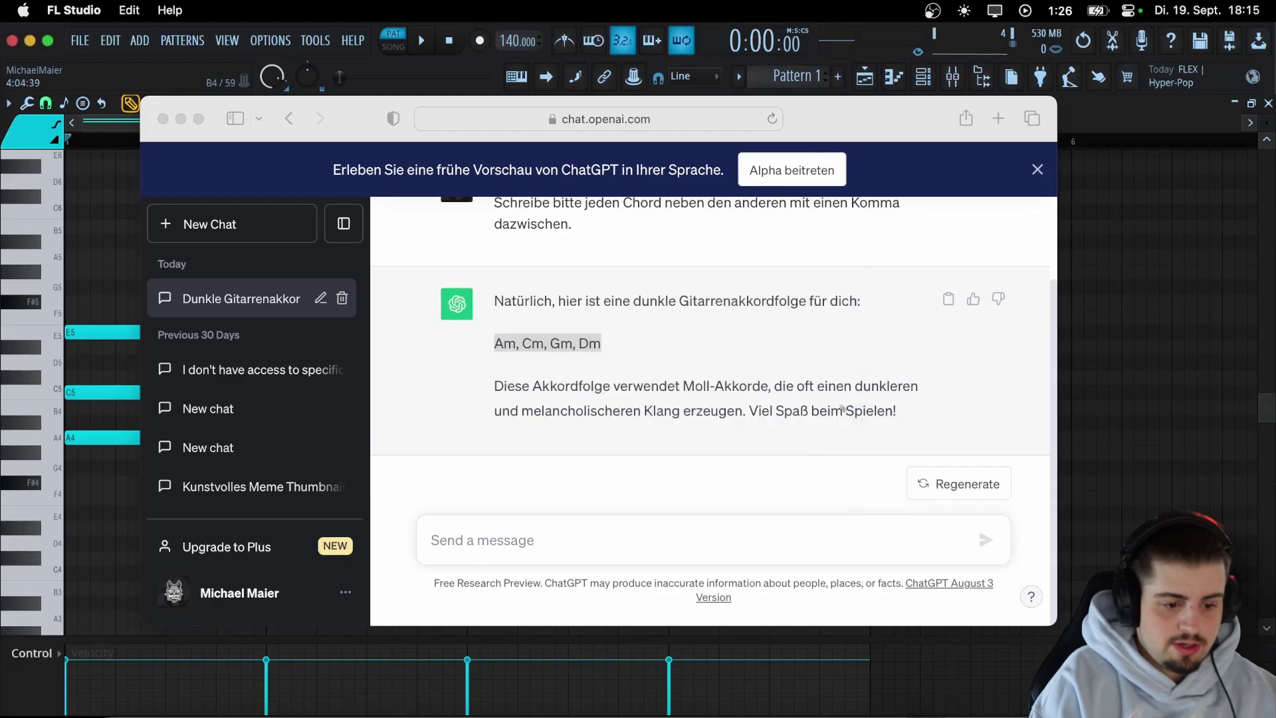
pyautogui.click(185, 118)
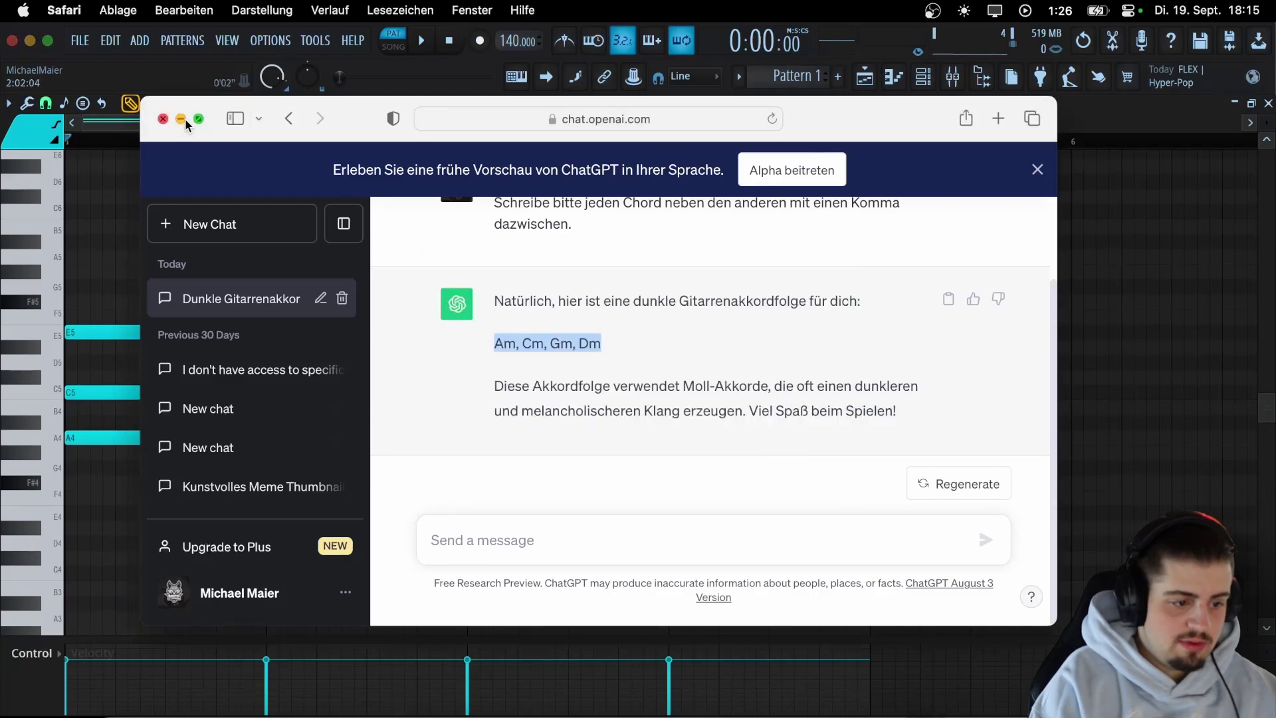
pyautogui.click(182, 118)
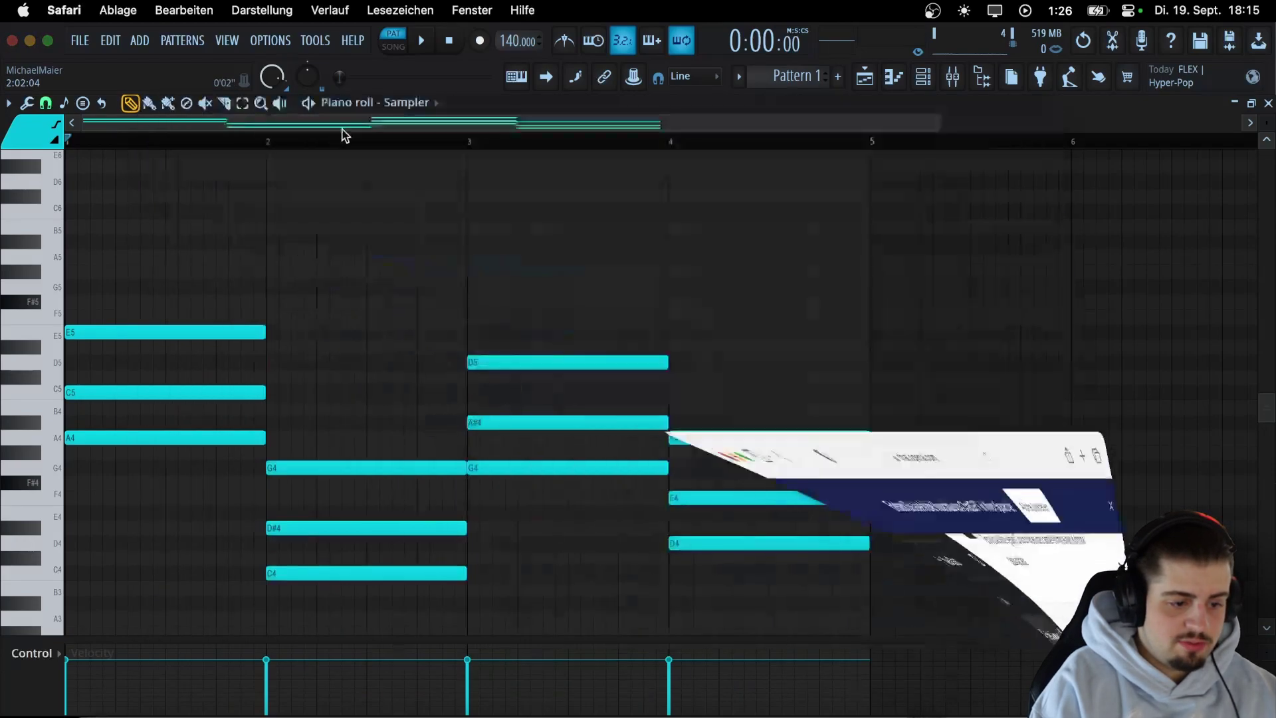
# Play back the chord progression with the Nylon Shimmer instrument
pyautogui.click(894, 76)
pyautogui.rightClick(115, 316)
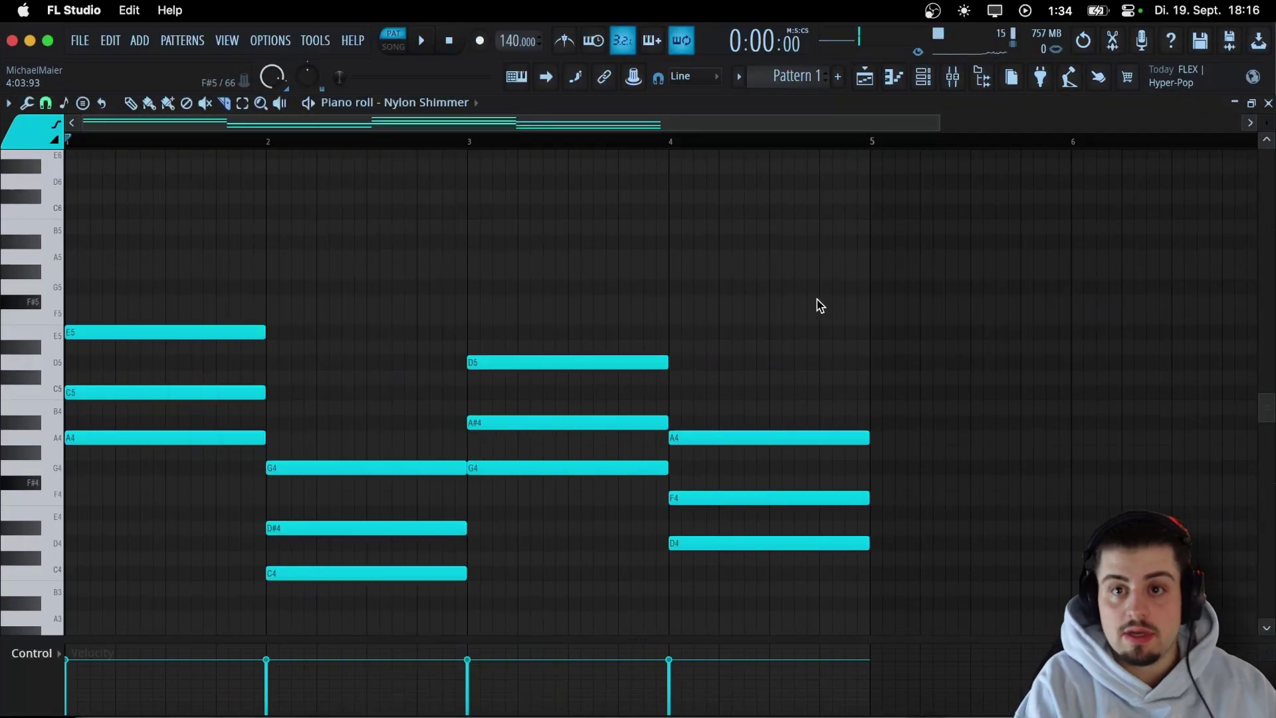
pyautogui.press('space')
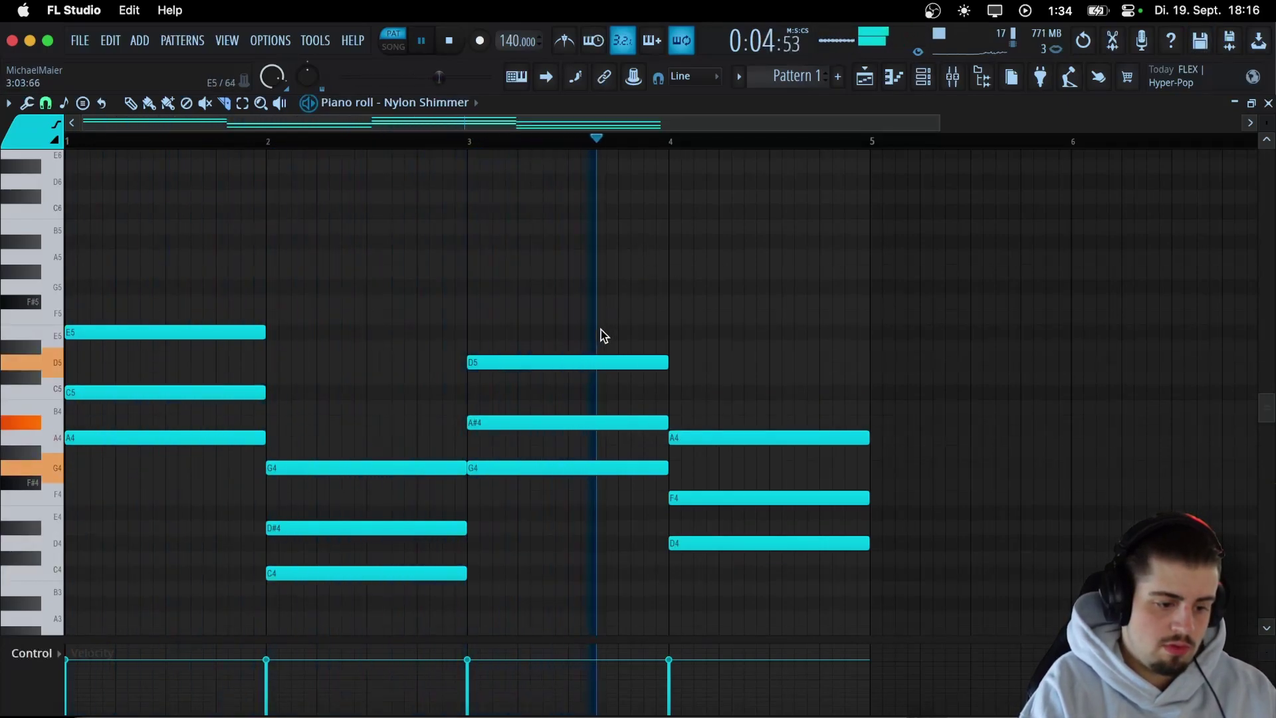
pyautogui.press('space')
# Raise the second chord's C4 and D#4 notes and the fourth chord's D4 note by one octave
pyautogui.moveTo(336, 596); pyautogui.dragTo(439, 469)
pyautogui.moveTo(363, 522); pyautogui.dragTo(401, 627)
pyautogui.hotkey('ctrl', 'Up')
pyautogui.moveTo(752, 584); pyautogui.dragTo(806, 539)
pyautogui.hotkey('ctrl', 'Up')
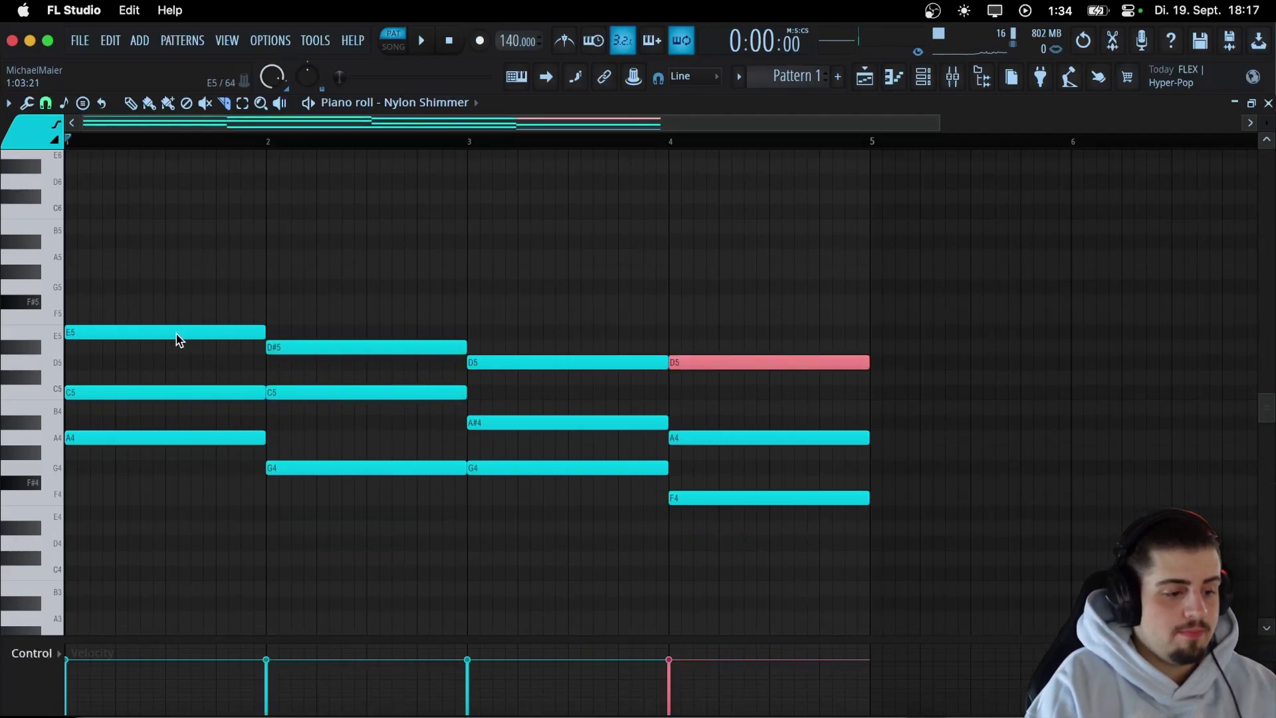
# Slice the first and third chords about three quarters through their bars, the second and fourth about five eighths through, and play the pattern
pyautogui.moveTo(222, 293); pyautogui.dragTo(218, 513)
pyautogui.moveTo(392, 306); pyautogui.dragTo(394, 492)
pyautogui.moveTo(618, 293); pyautogui.dragTo(618, 522)
pyautogui.moveTo(795, 336); pyautogui.dragTo(791, 536)
pyautogui.press('space')
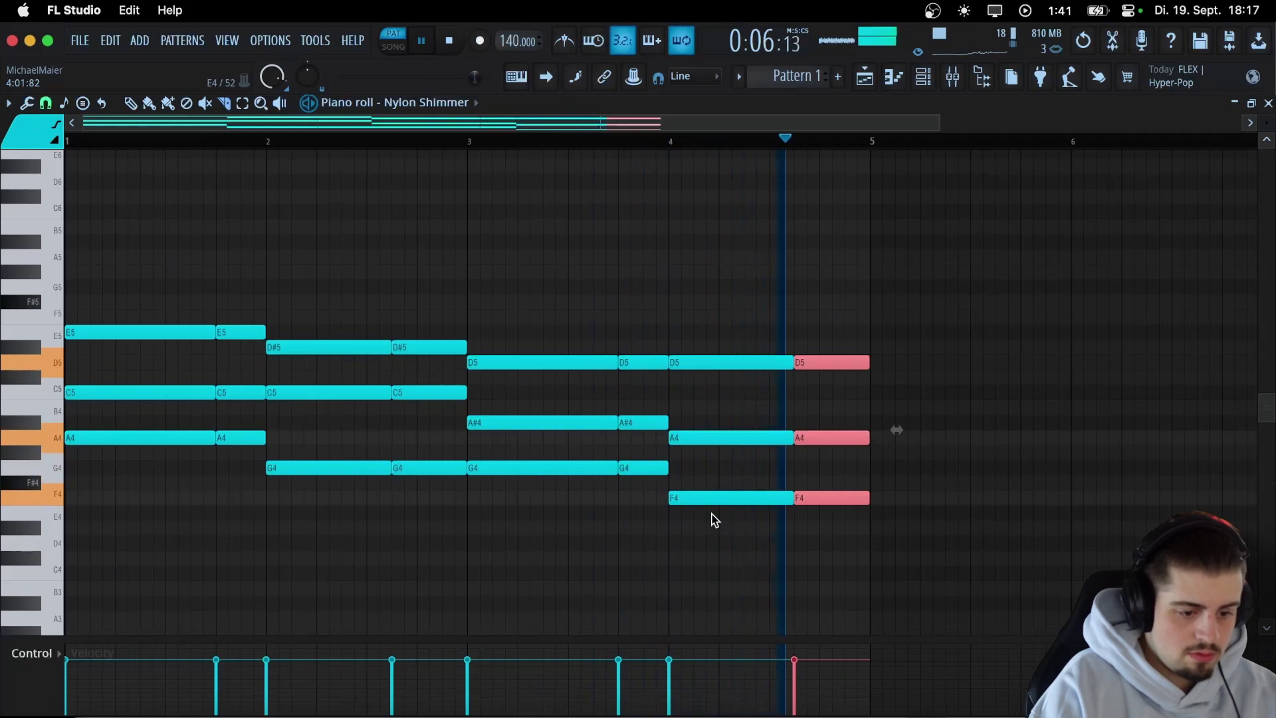
# Undo the slices on the last three chords and slice the third chord again about a quarter bar before its end
pyautogui.press('super+z')
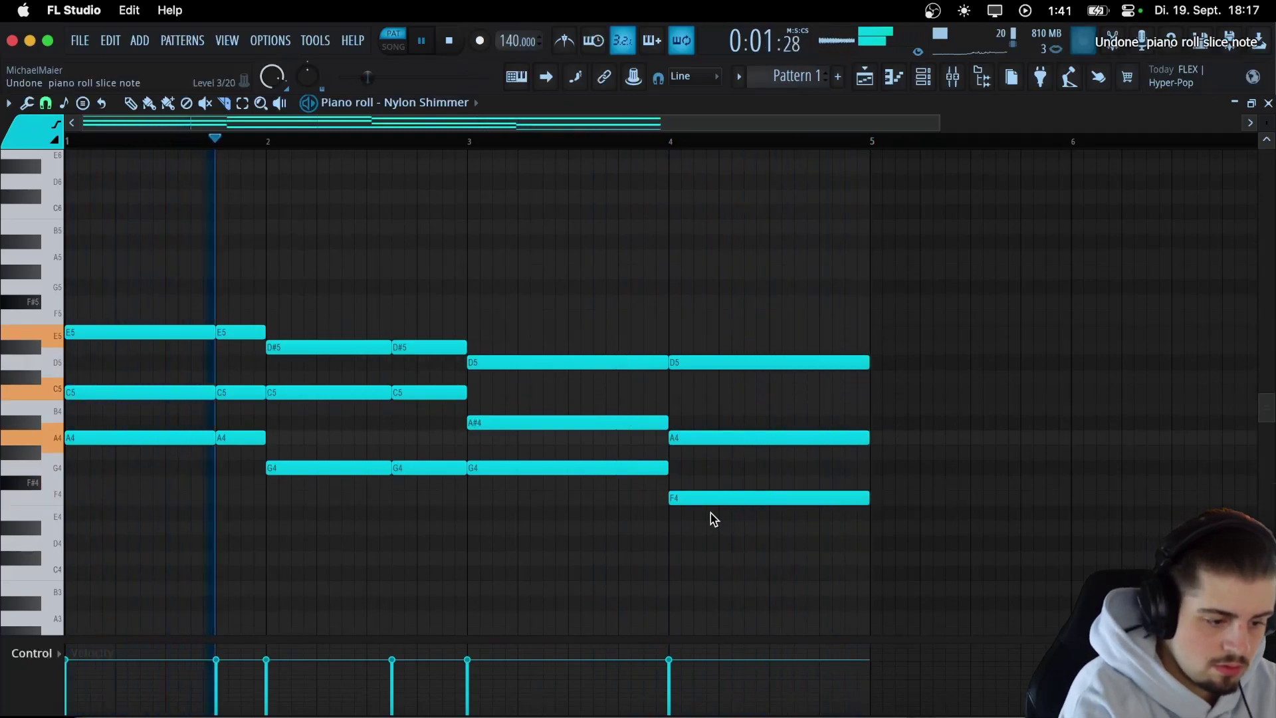
pyautogui.press('super+z')
pyautogui.moveTo(425, 488); pyautogui.dragTo(416, 530)
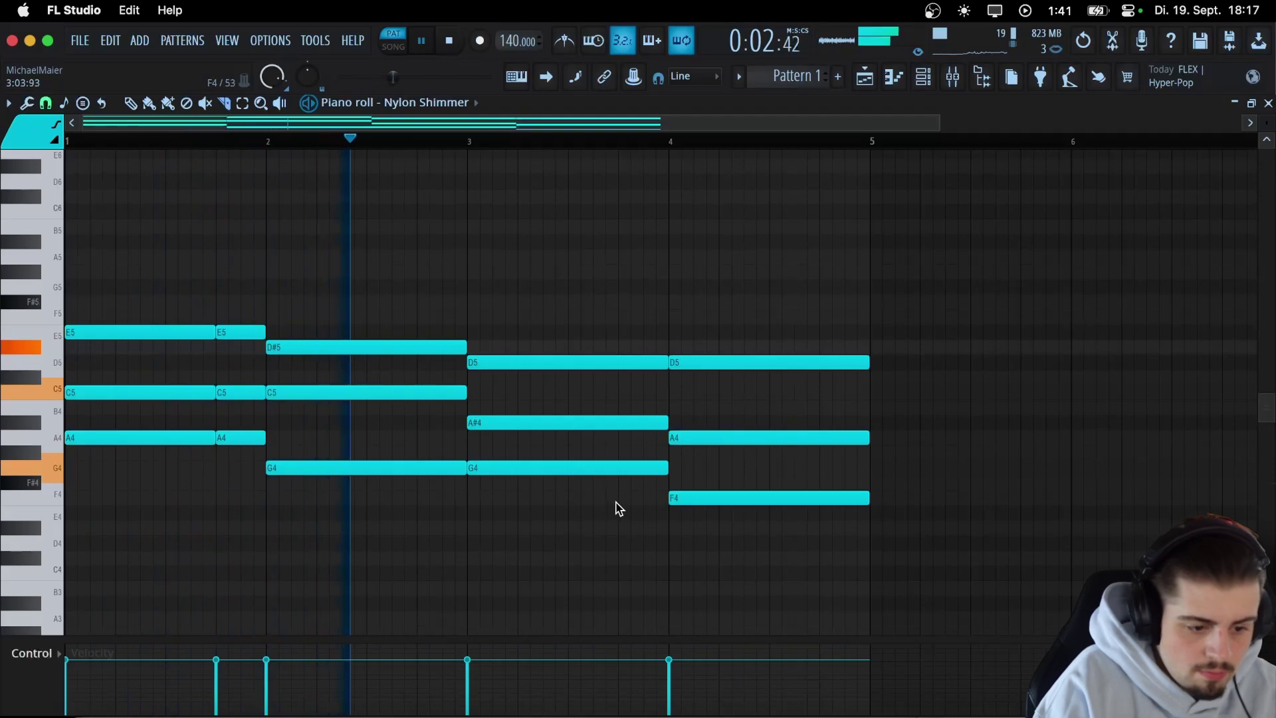
pyautogui.moveTo(618, 509); pyautogui.dragTo(620, 332)
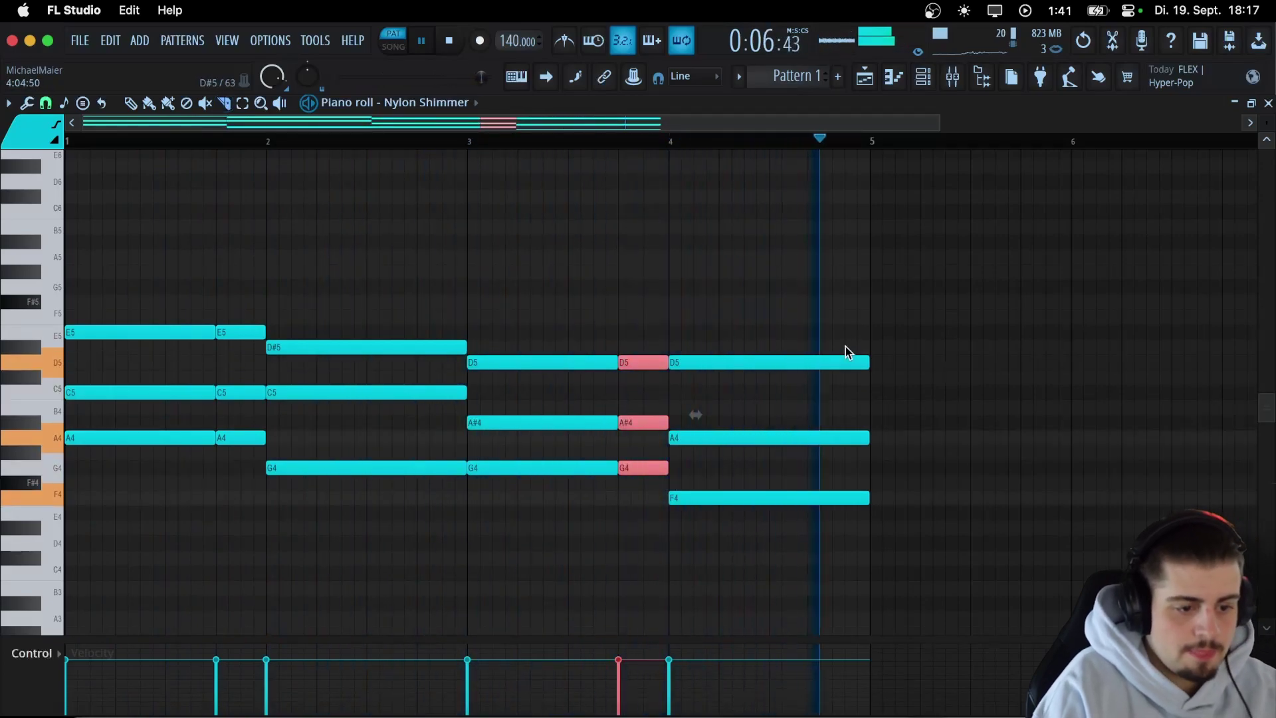
pyautogui.press('space')
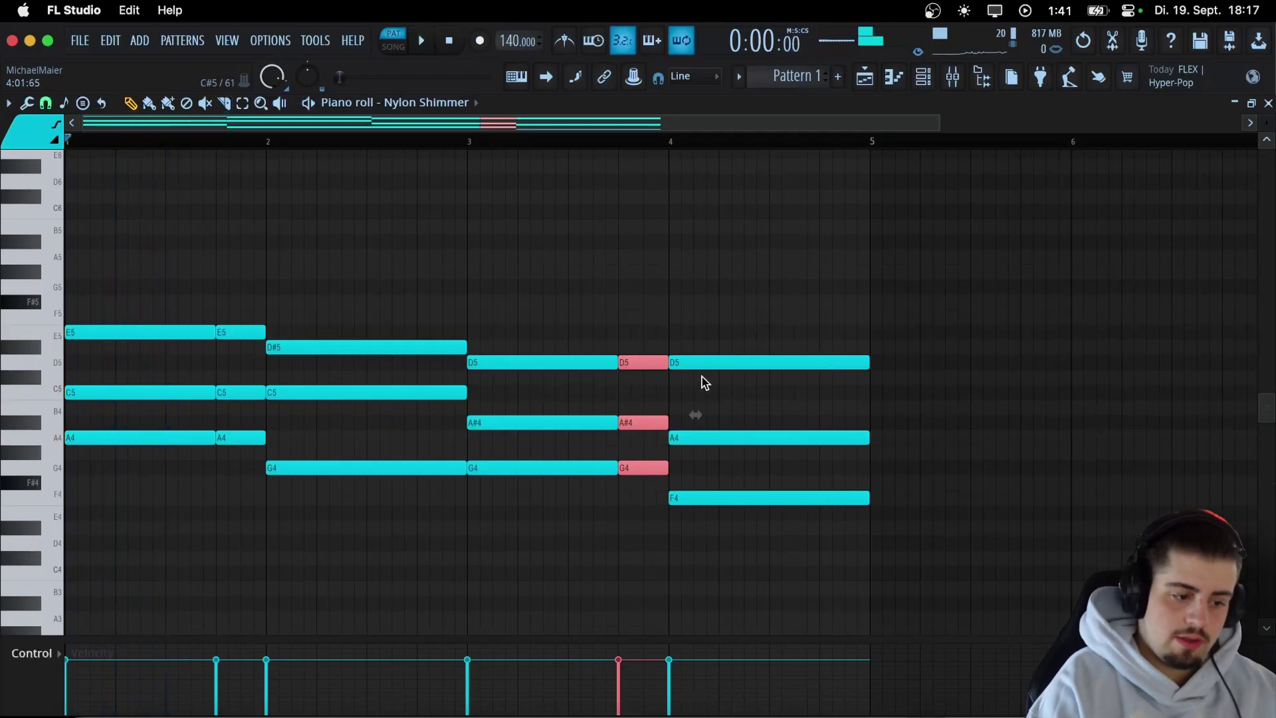